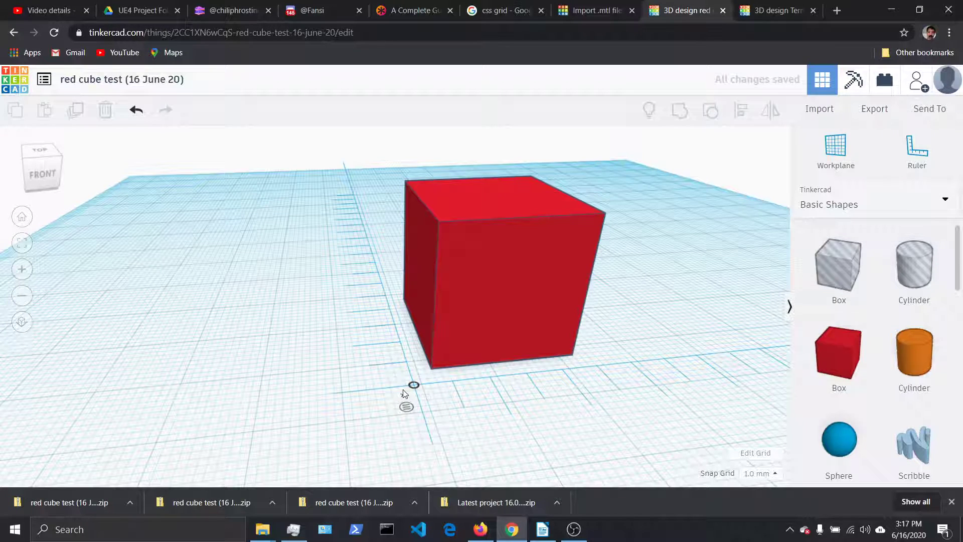
Step: Remove the ruler from the workplane beside the red cube
{"action": "left_click", "coordinate": [406, 406]}
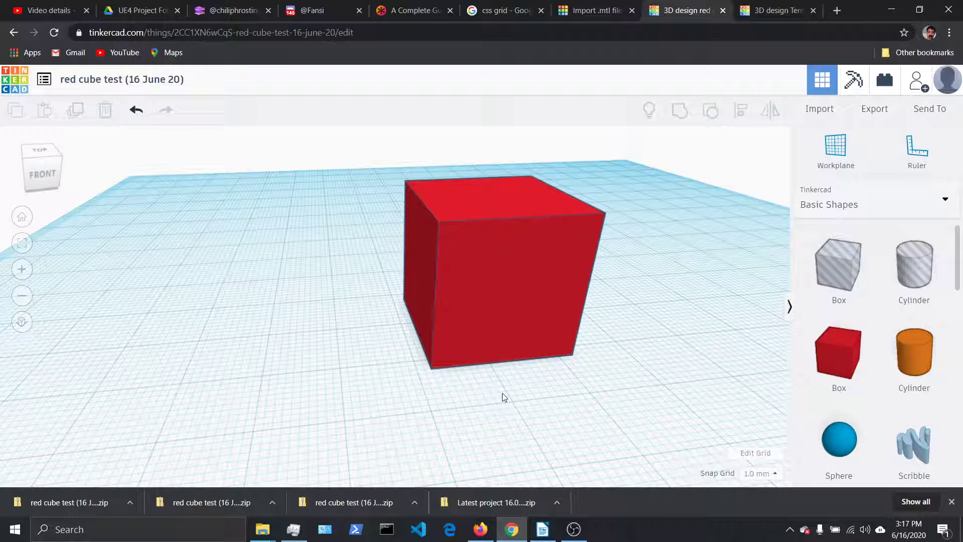
{"action": "mouse_move", "coordinate": [530, 333]}
{"action": "right_mouse_down"}
{"action": "mouse_move", "coordinate": [507, 322]}
{"action": "mouse_move", "coordinate": [527, 329]}
{"action": "right_mouse_up"}
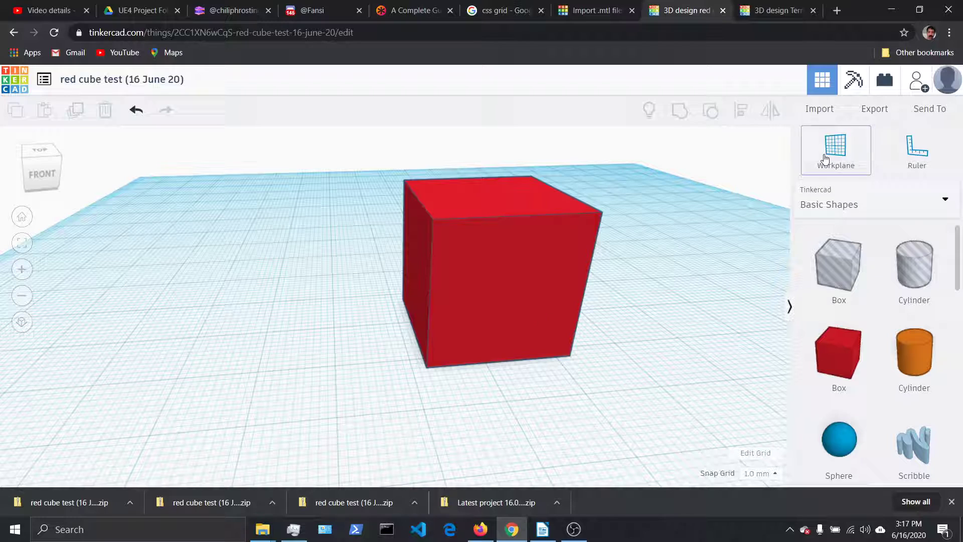
{"action": "right_click_drag", "start_coordinate": [526, 189], "coordinate": [420, 214]}
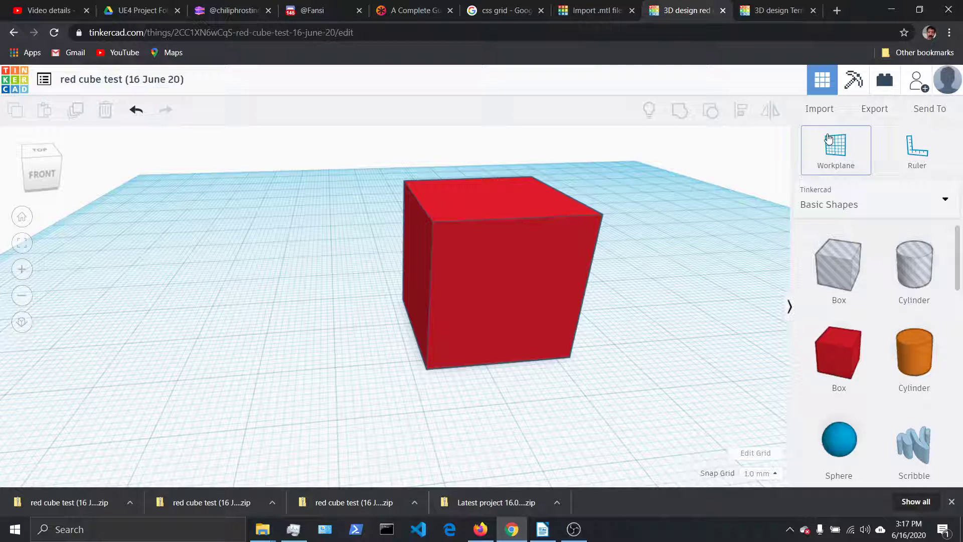
Step: Export everything in the red cube design as an OBJ download and show the resulting zip in its folder
{"action": "left_click", "coordinate": [865, 114]}
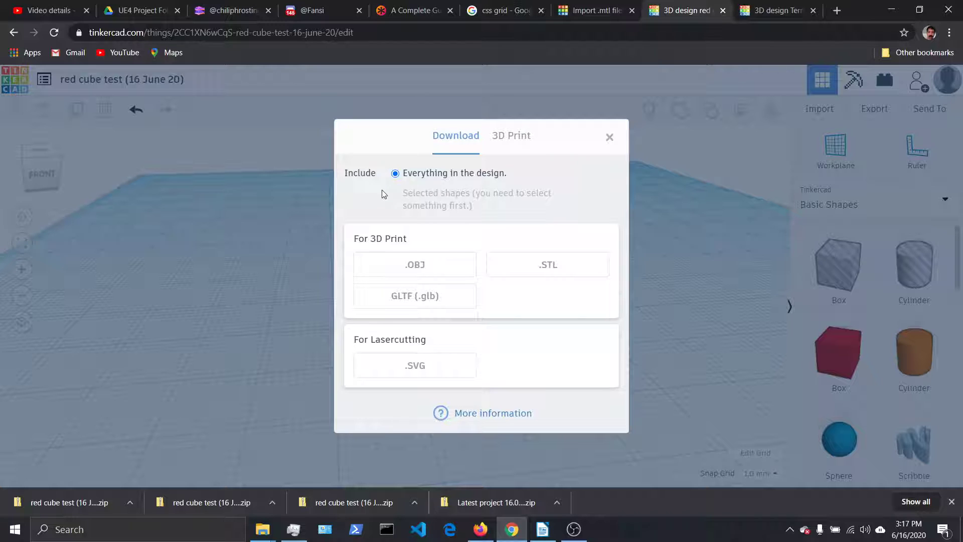
{"action": "left_click", "coordinate": [422, 270]}
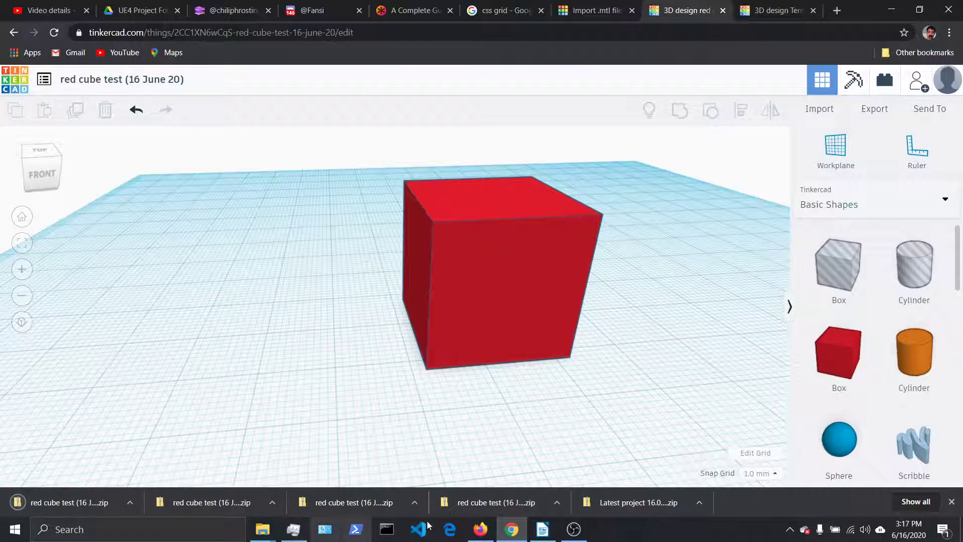
{"action": "left_click", "coordinate": [129, 502]}
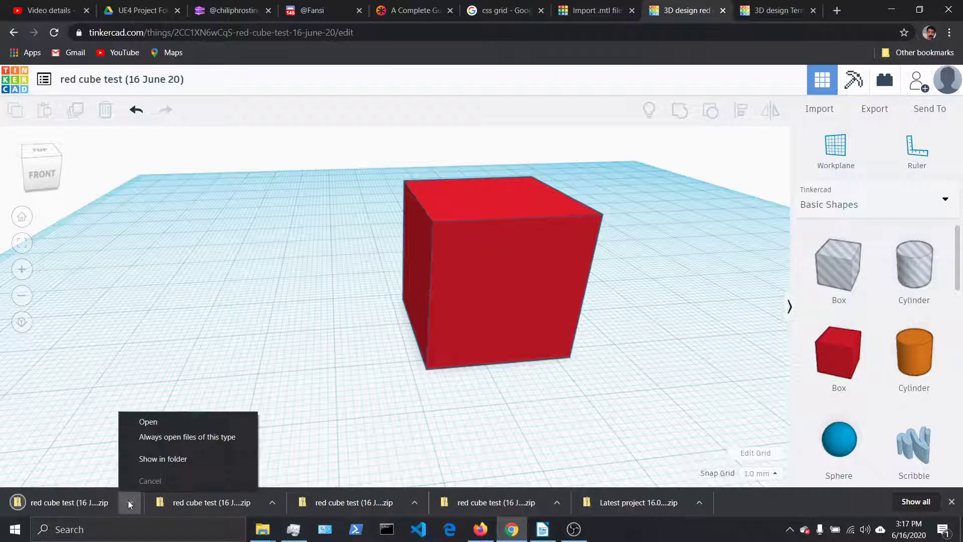
{"action": "left_click", "coordinate": [157, 454]}
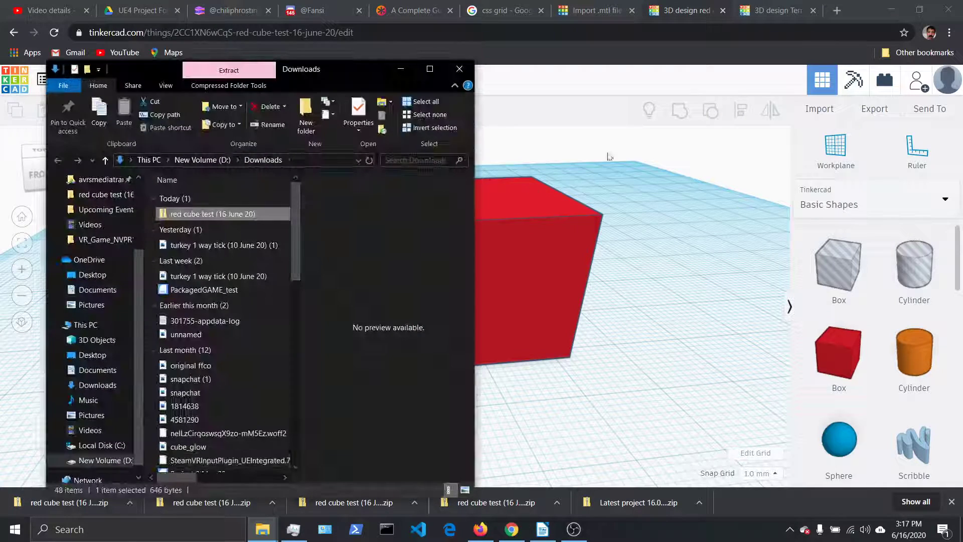
Step: Minimize the browser and copy the red cube test (16 June 20) zip from Downloads into the TinkerCAD project's empty red cube test folder
{"action": "left_click", "coordinate": [892, 9]}
{"action": "left_click", "coordinate": [889, 7]}
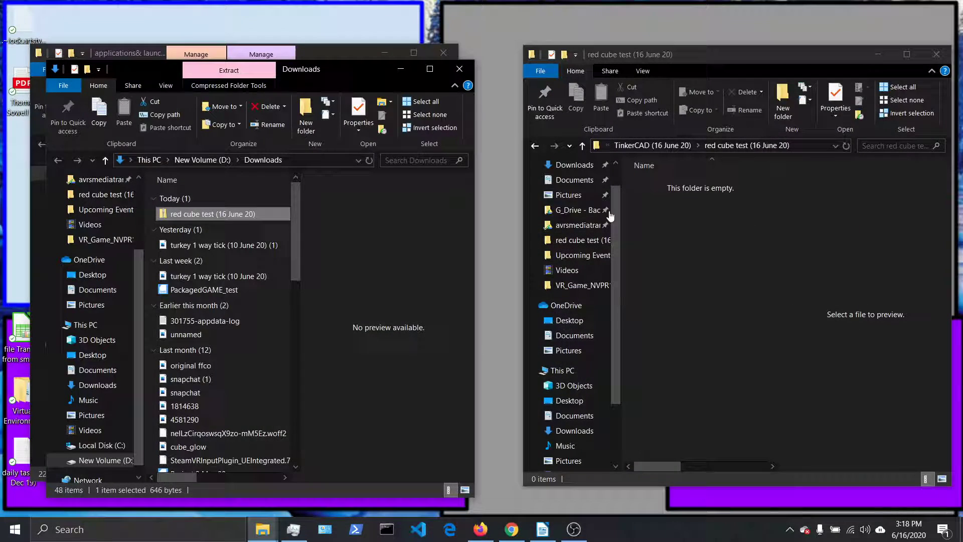
{"action": "left_click_drag", "start_coordinate": [226, 215], "coordinate": [713, 267]}
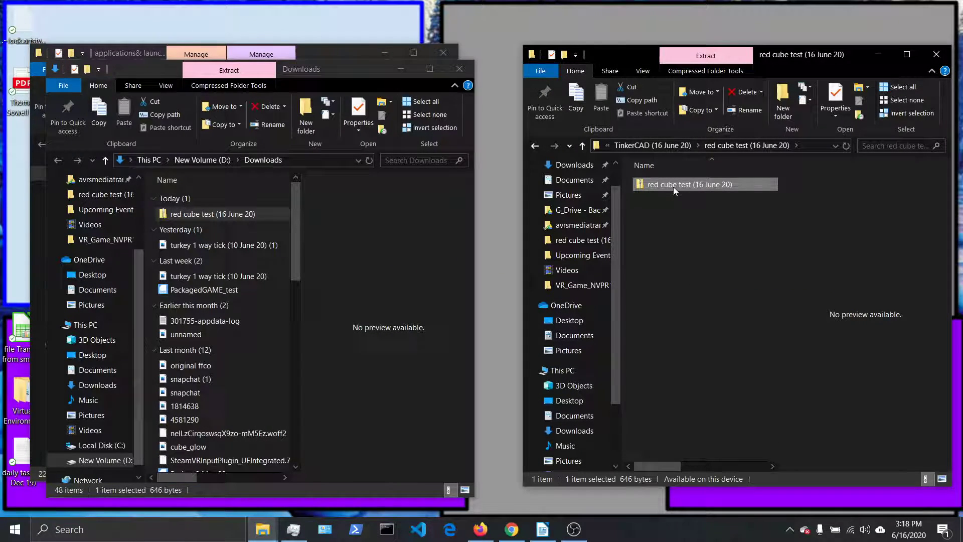
Step: Extract the copied red cube test (16 June 20) zip in the project folder and delete that zip
{"action": "right_click", "coordinate": [673, 187]}
{"action": "left_click", "coordinate": [713, 194]}
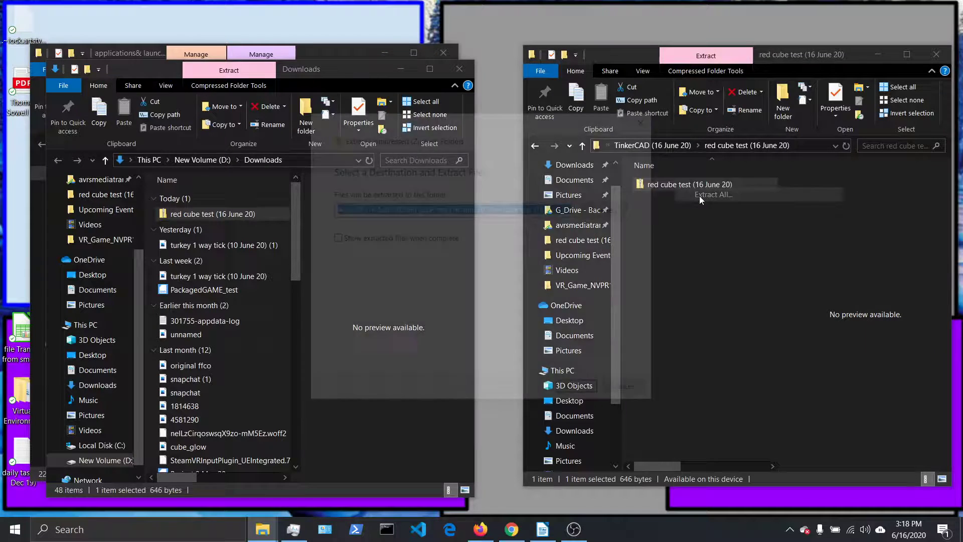
{"action": "left_click", "coordinate": [589, 398]}
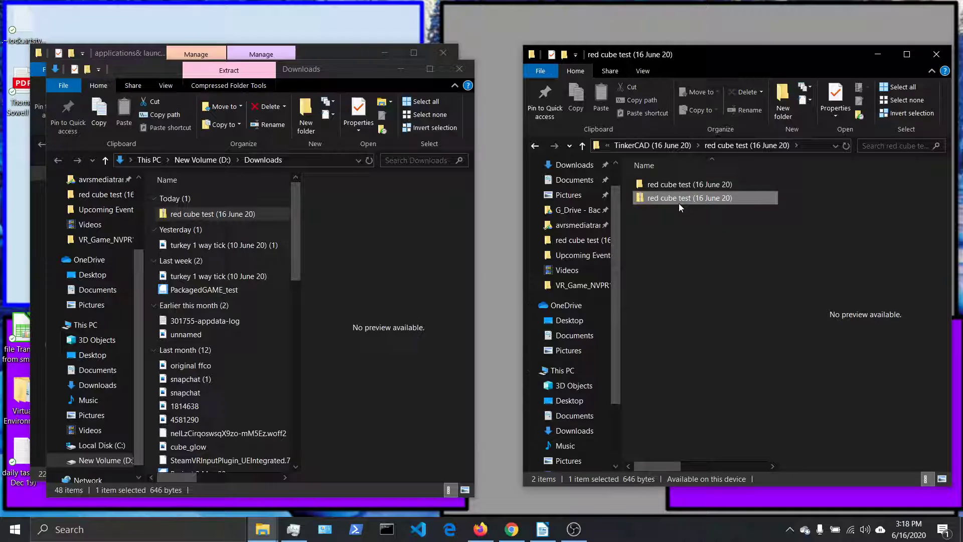
{"action": "left_click", "coordinate": [679, 203]}
{"action": "key", "text": "Delete"}
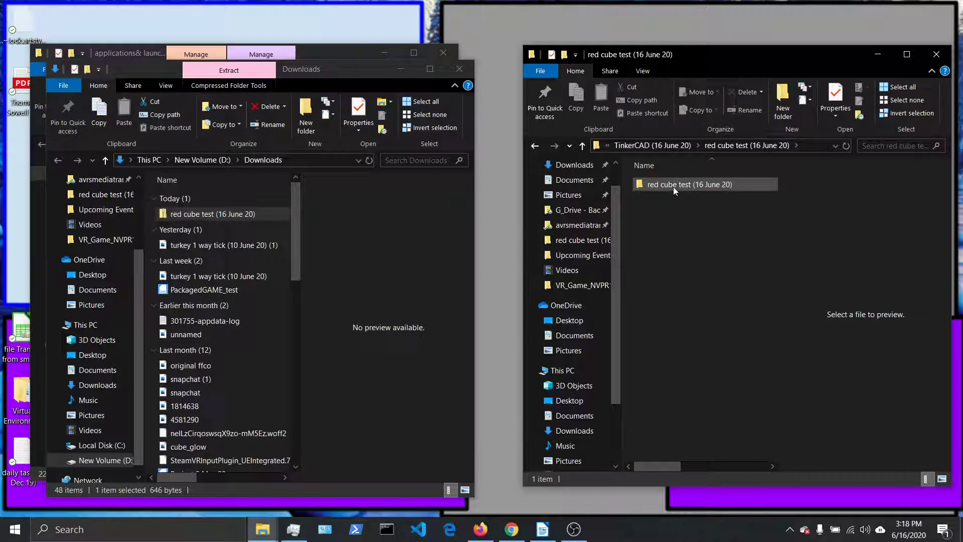
Step: Open the extracted red cube test folder and examine its obj and tinker files, viewing the tinker model in 3D Viewer
{"action": "double_click", "coordinate": [674, 186]}
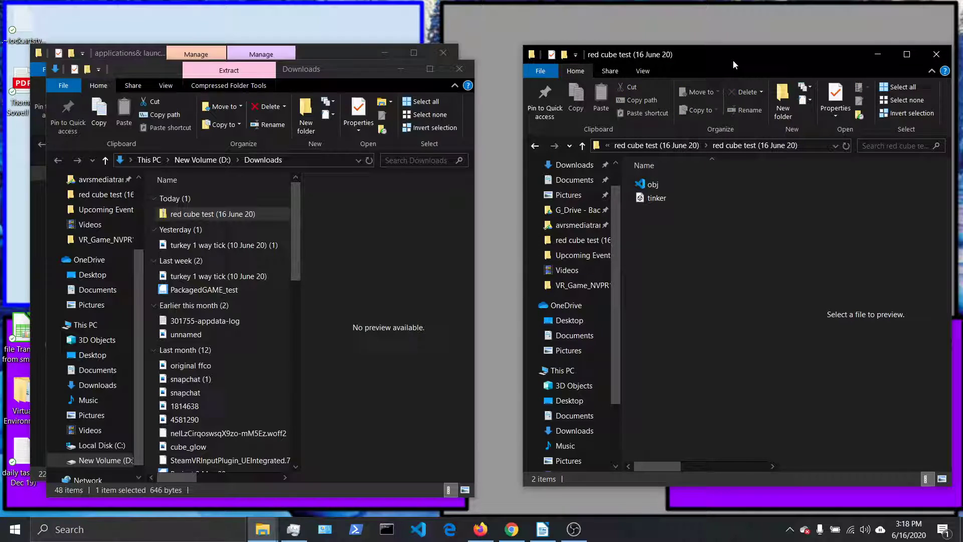
{"action": "left_click", "coordinate": [663, 201]}
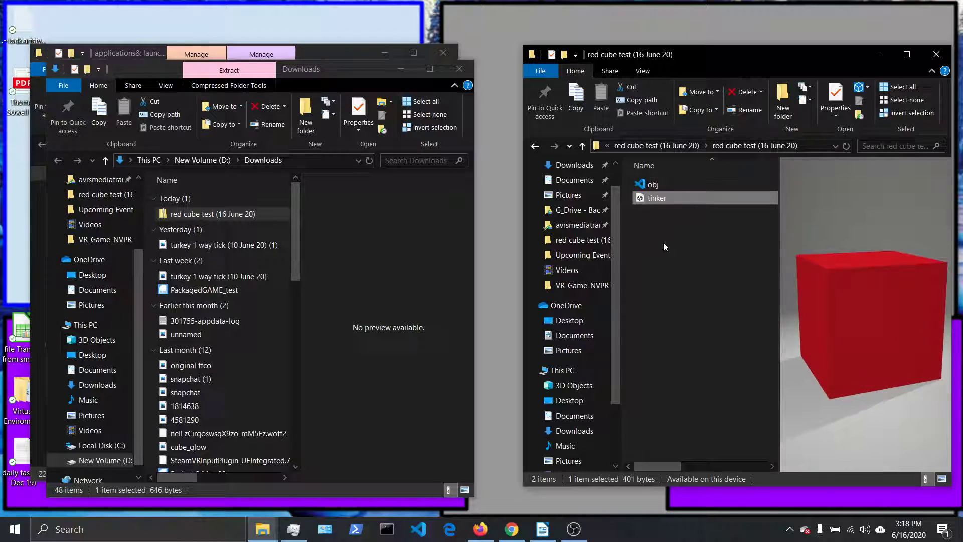
{"action": "left_click", "coordinate": [663, 184]}
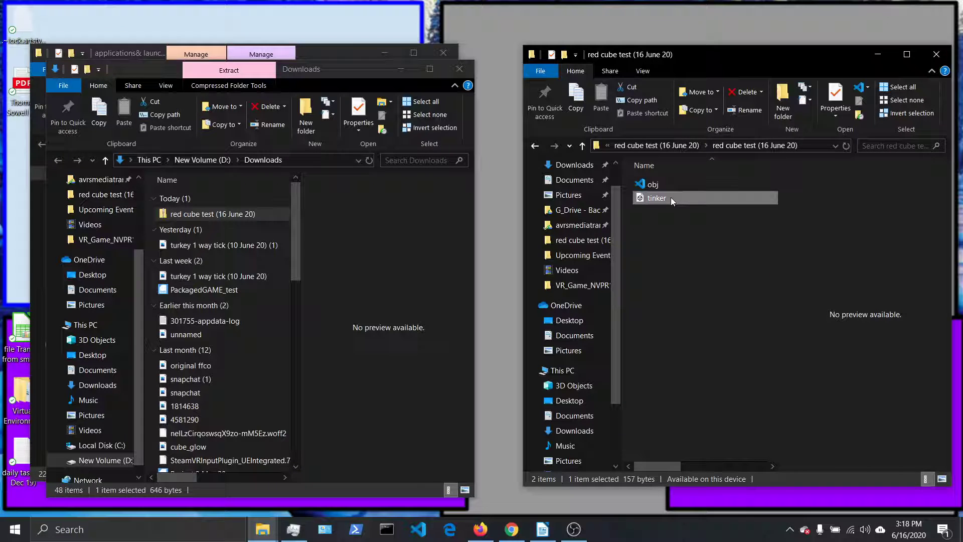
{"action": "double_click", "coordinate": [671, 197]}
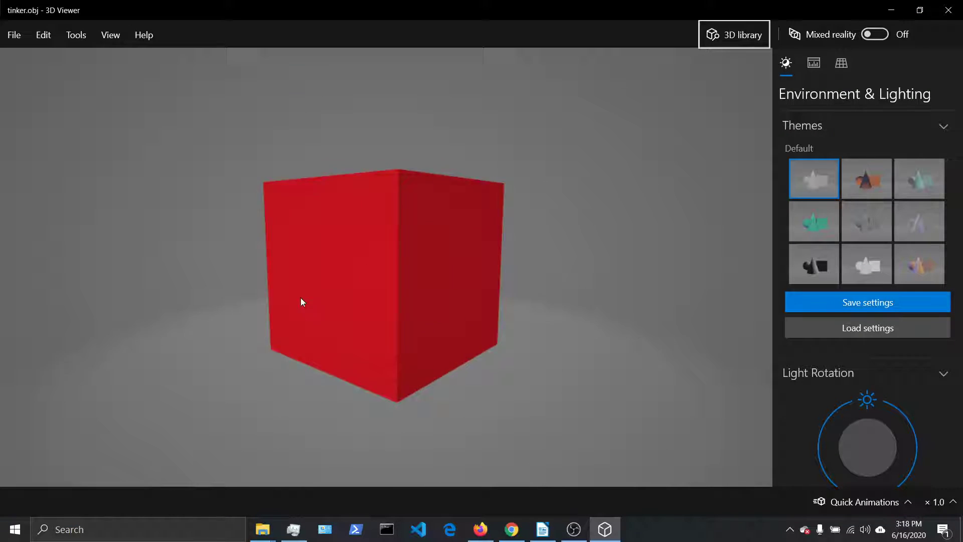
{"action": "left_click", "coordinate": [949, 6]}
{"action": "left_click", "coordinate": [688, 213]}
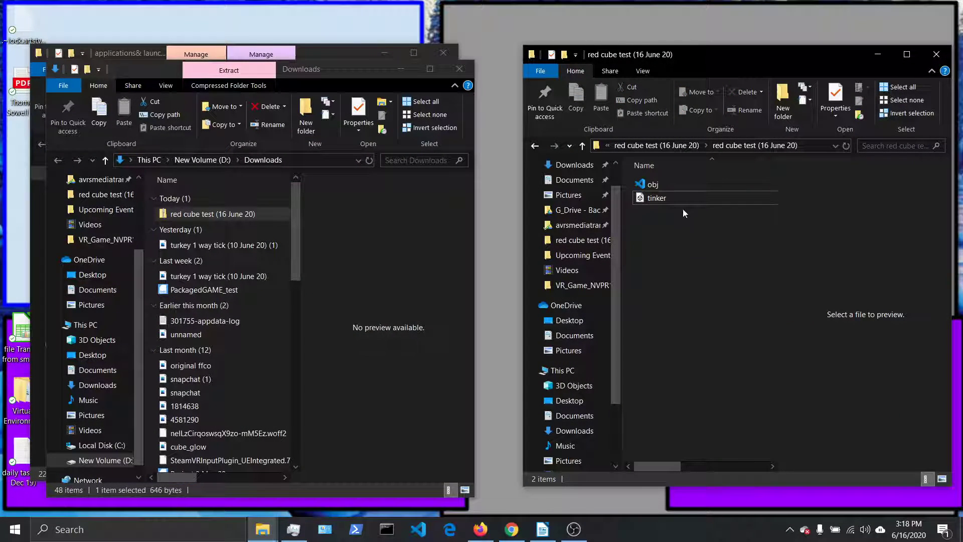
{"action": "left_click", "coordinate": [664, 191]}
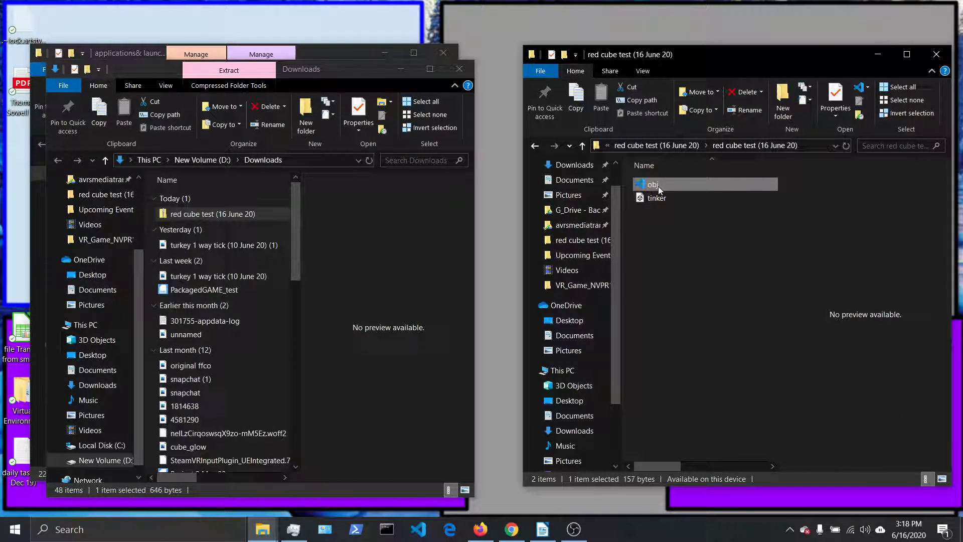
Step: Switch to the import cube test (16 June 20) design in Chrome and open the shape import dialog
{"action": "left_click", "coordinate": [511, 529]}
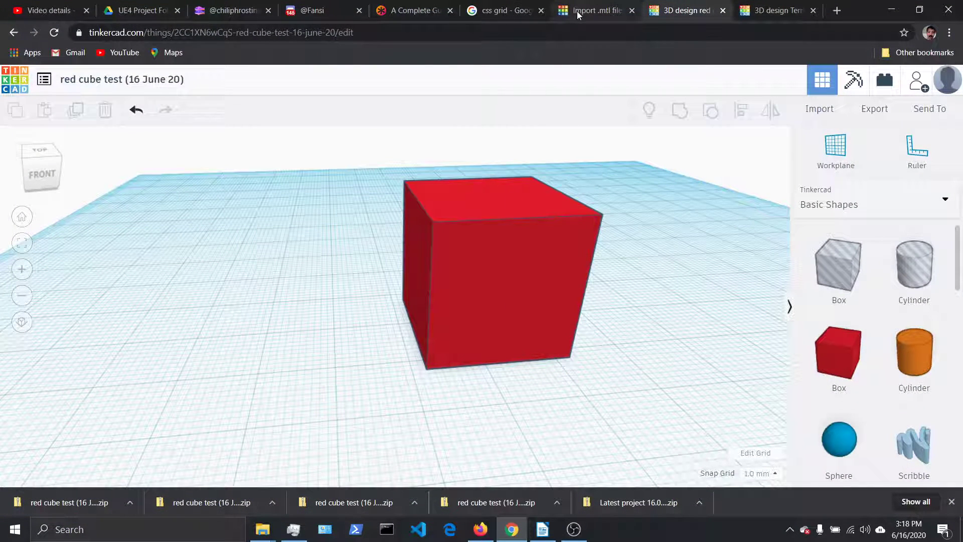
{"action": "left_click", "coordinate": [755, 8]}
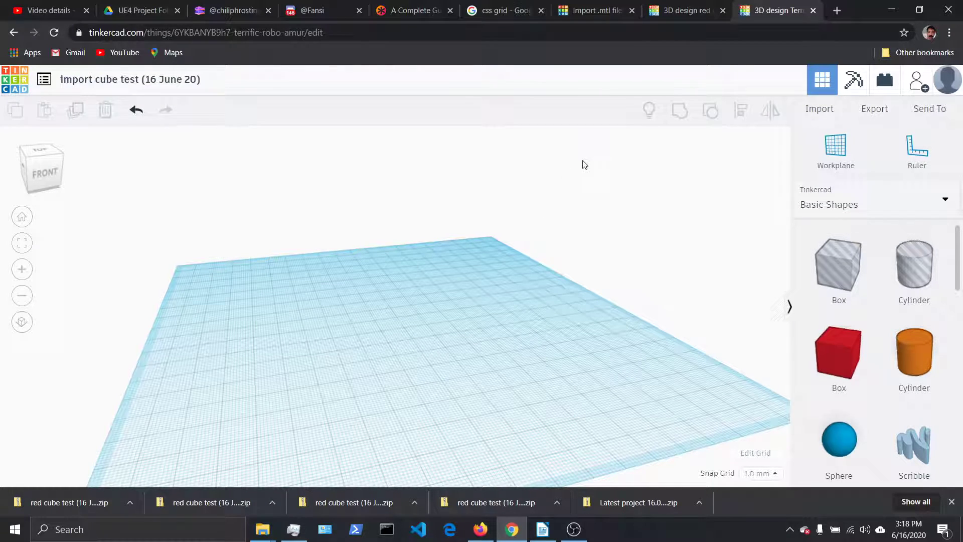
{"action": "left_click", "coordinate": [825, 111]}
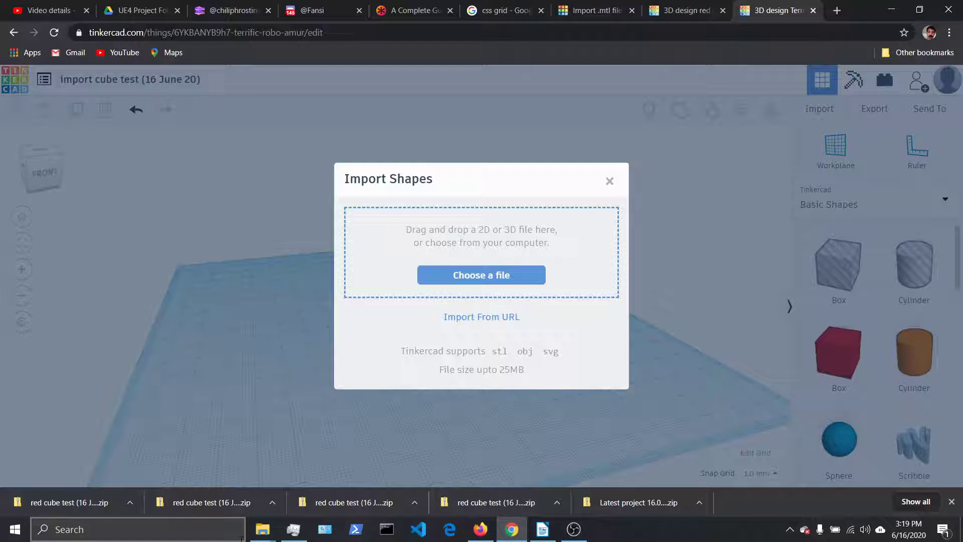
Step: Try to import the extracted tinker and obj files together into the import cube test design
{"action": "left_click", "coordinate": [263, 531]}
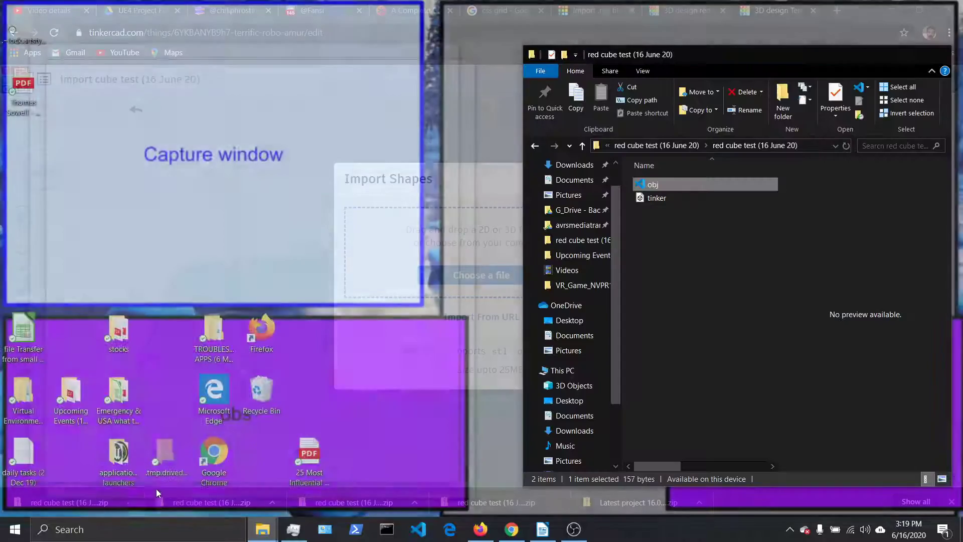
{"action": "left_click", "coordinate": [156, 489]}
{"action": "left_click", "coordinate": [660, 201]}
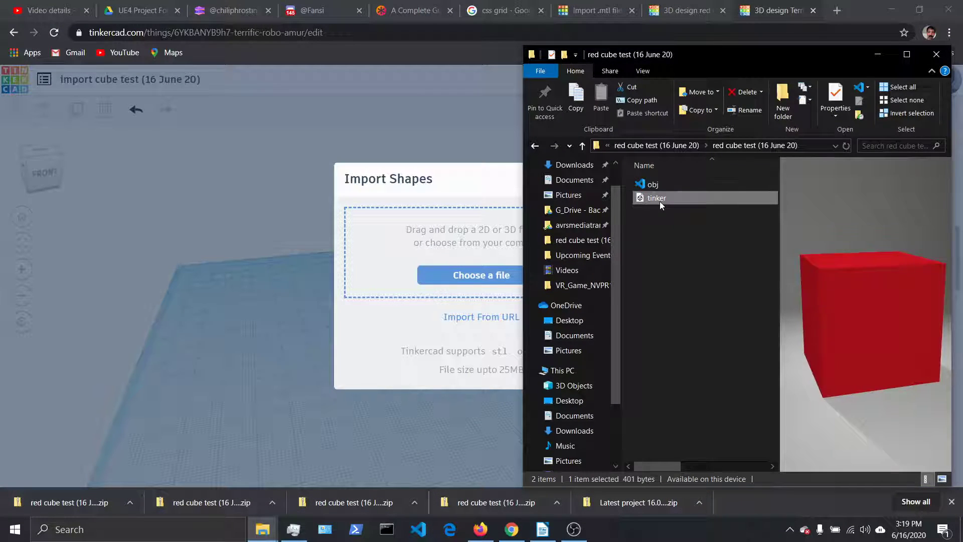
{"action": "left_click", "coordinate": [658, 188], "text": "ctrl"}
{"action": "left_click_drag", "start_coordinate": [658, 188], "coordinate": [424, 271]}
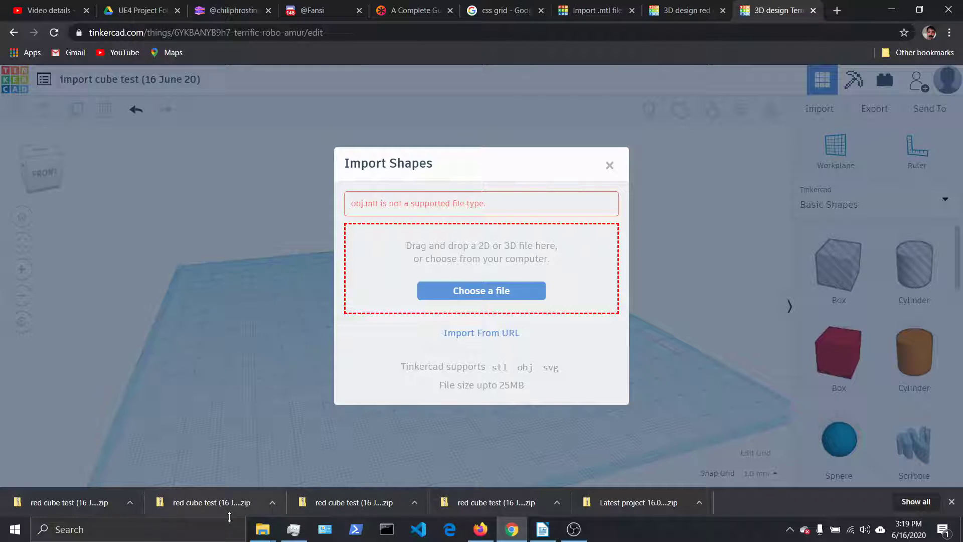
Step: Try to import the obj.mtl material file on its own
{"action": "mouse_move", "coordinate": [262, 530]}
{"action": "left_click", "coordinate": [150, 478]}
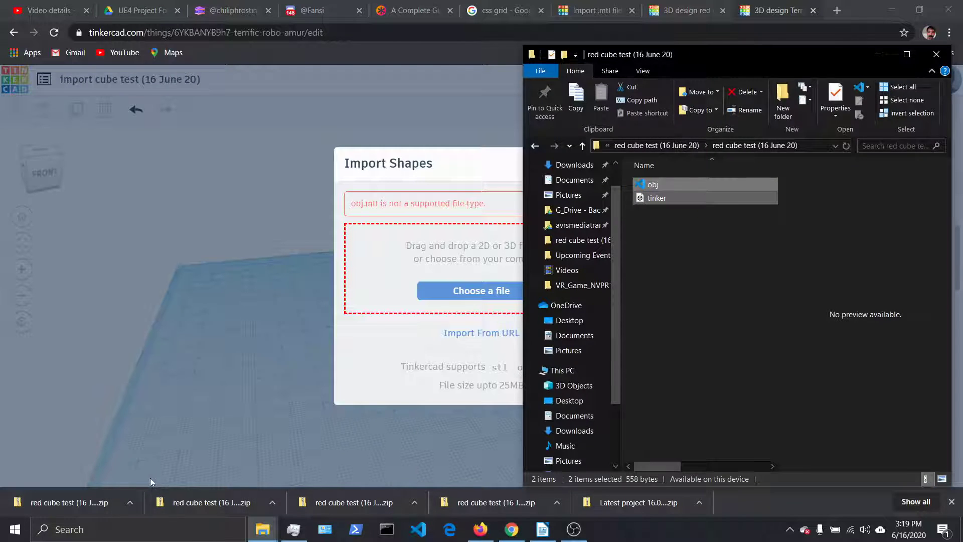
{"action": "left_click_drag", "start_coordinate": [690, 186], "coordinate": [459, 259]}
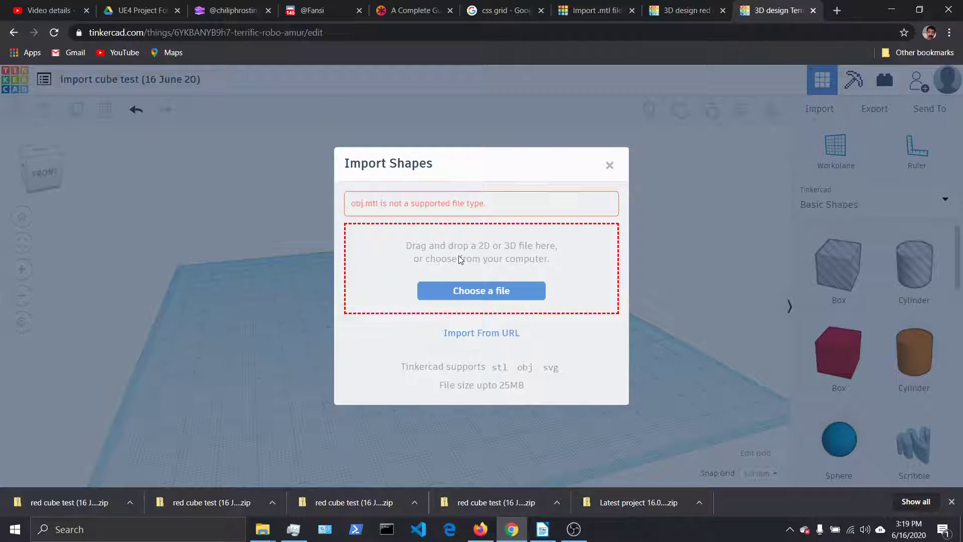
Step: Import tinker.obj alone into the design at scale 100 with 20 × 20 × 20 dimensions
{"action": "mouse_move", "coordinate": [262, 529]}
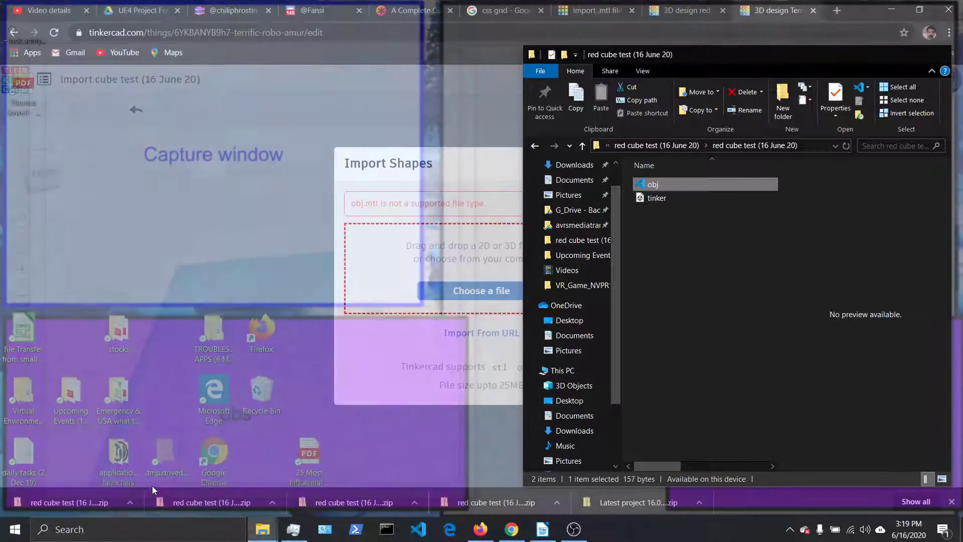
{"action": "left_click", "coordinate": [152, 485]}
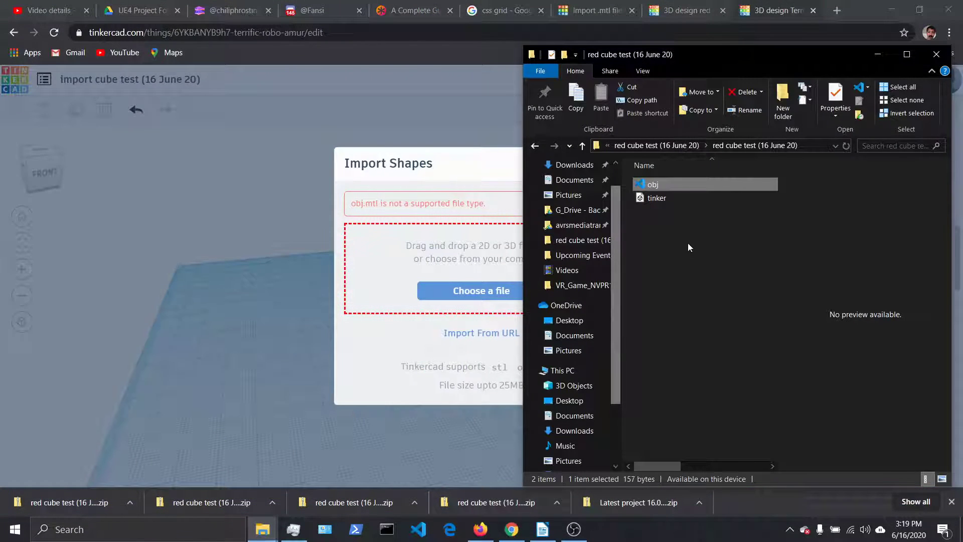
{"action": "left_click", "coordinate": [672, 198]}
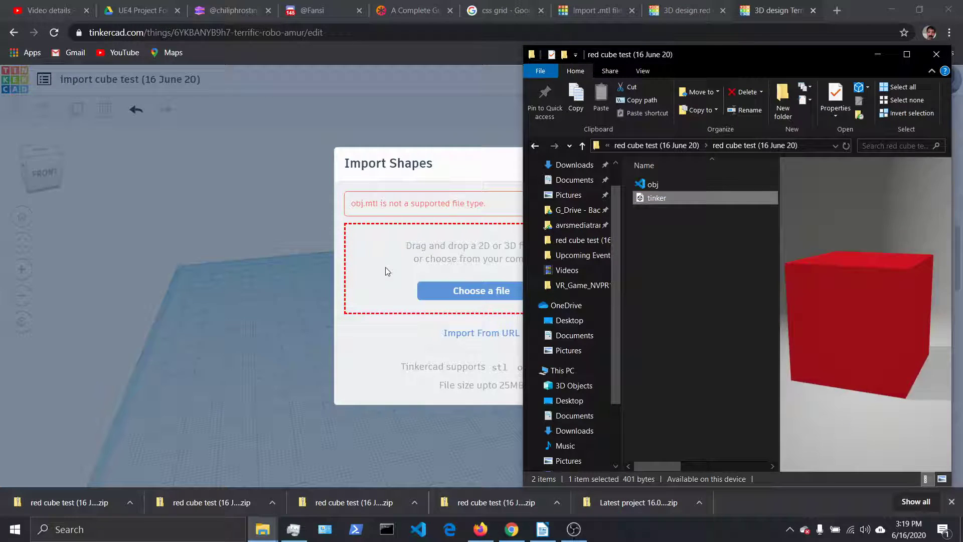
{"action": "left_click_drag", "start_coordinate": [701, 203], "coordinate": [400, 259]}
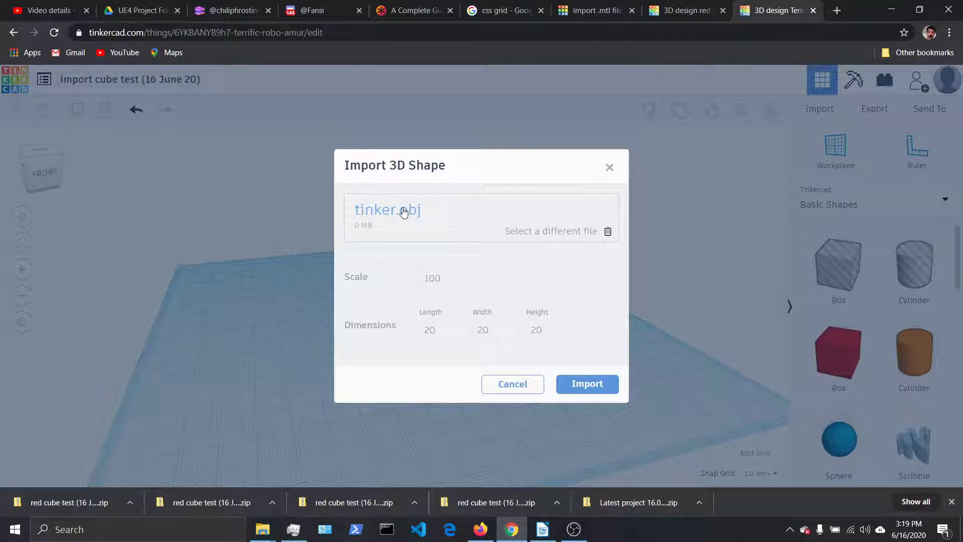
{"action": "left_click", "coordinate": [581, 386]}
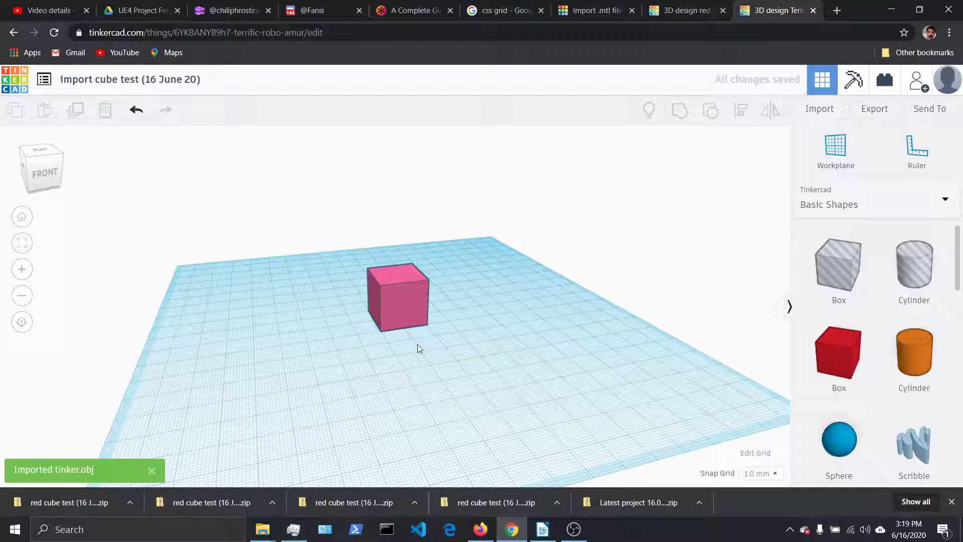
Step: Inspect the imported cube's solid color and compare it with the original cube in the red cube test design
{"action": "mouse_move", "coordinate": [417, 344]}
{"action": "right_mouse_down"}
{"action": "mouse_move", "coordinate": [380, 320]}
{"action": "mouse_move", "coordinate": [421, 344]}
{"action": "right_mouse_up"}
{"action": "scroll", "coordinate": [402, 323], "scroll_direction": "up", "scroll_amount": 3}
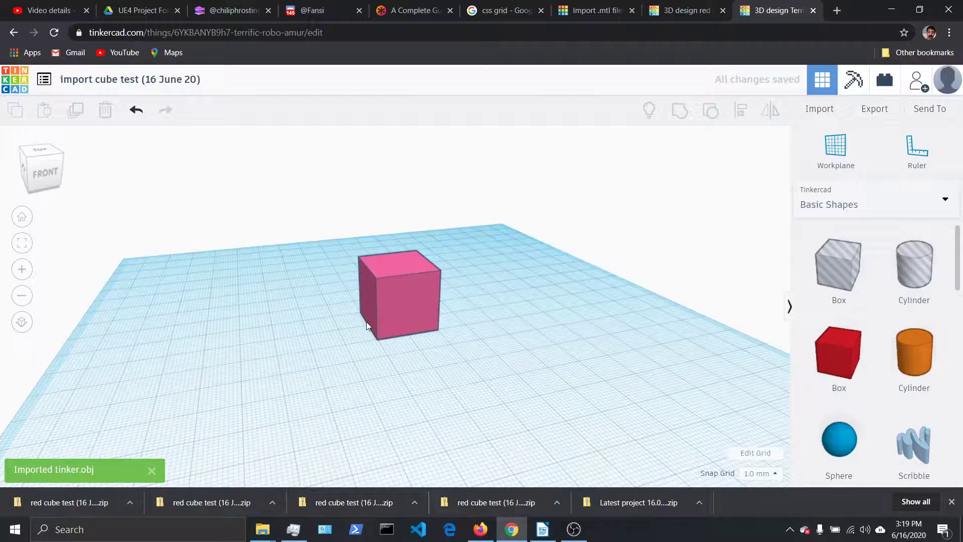
{"action": "left_click", "coordinate": [398, 293]}
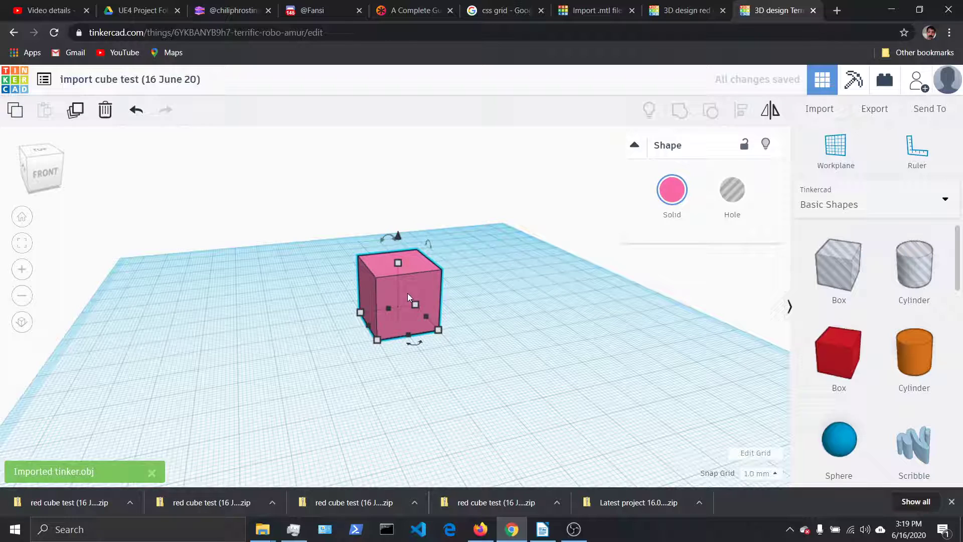
{"action": "left_click", "coordinate": [512, 345]}
{"action": "right_click_drag", "start_coordinate": [534, 365], "coordinate": [568, 365]}
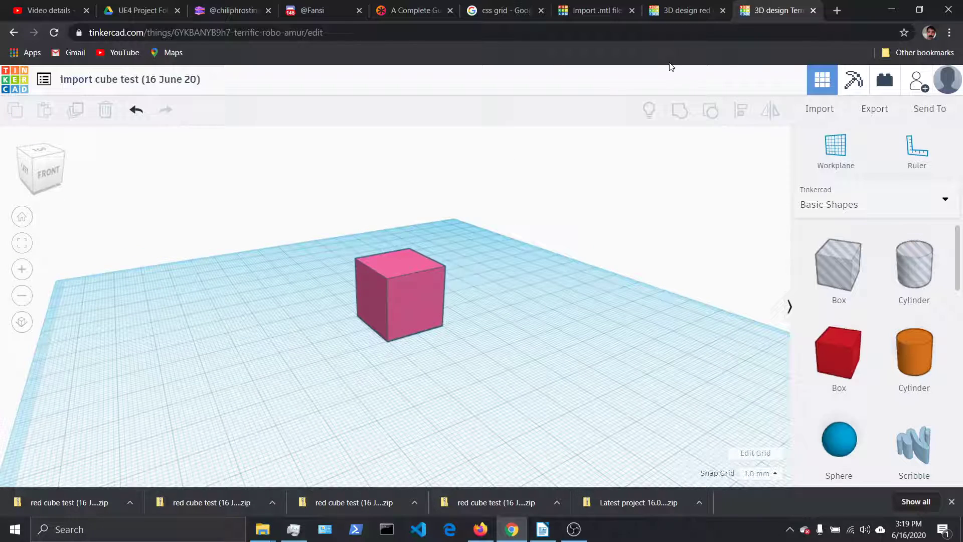
{"action": "left_click", "coordinate": [680, 9]}
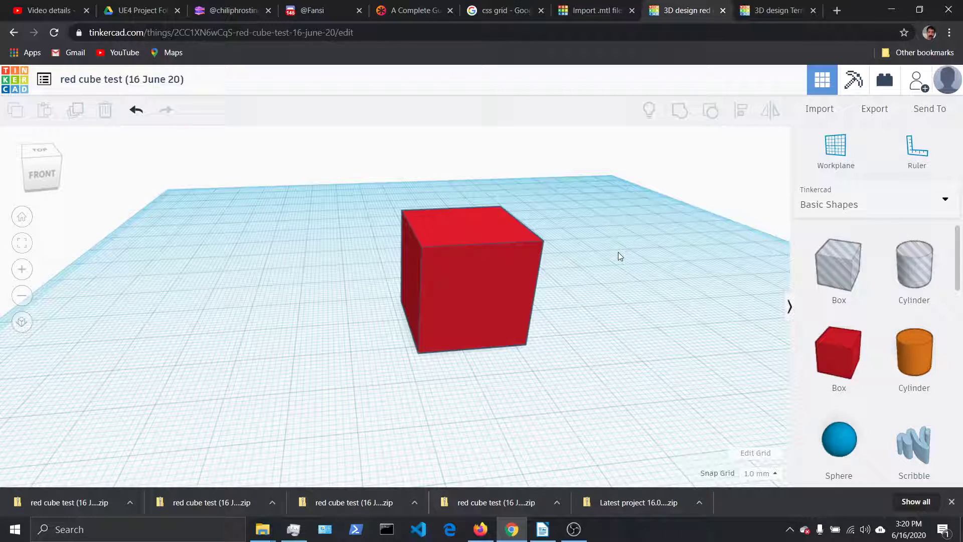
Step: Copy the hex code of the original cube's custom solid color in the red cube test design
{"action": "right_click_drag", "start_coordinate": [495, 348], "coordinate": [521, 315]}
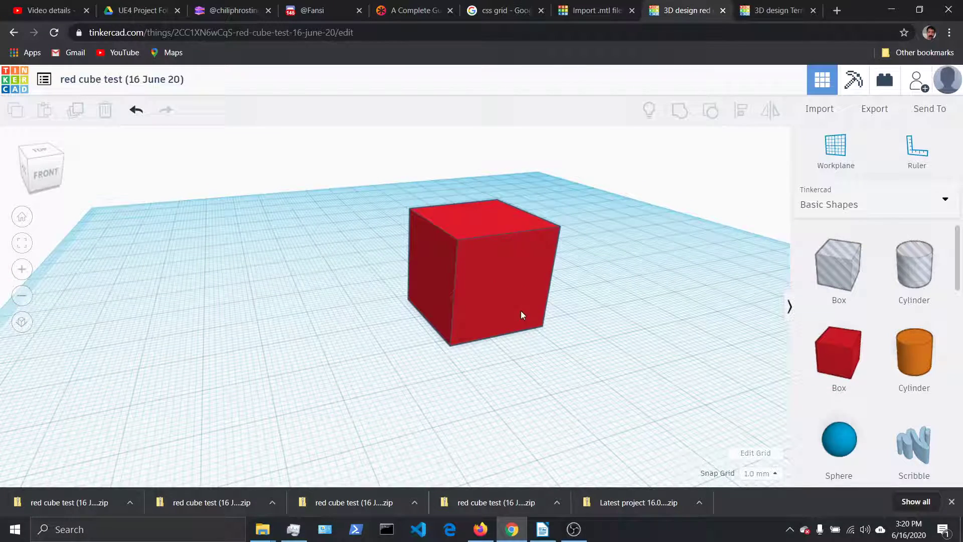
{"action": "left_click", "coordinate": [519, 305]}
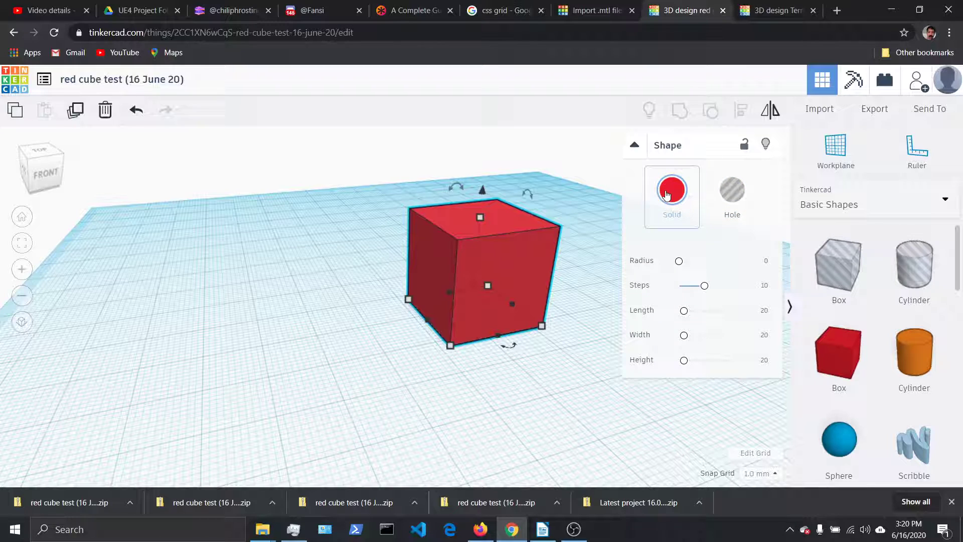
{"action": "left_click", "coordinate": [673, 202]}
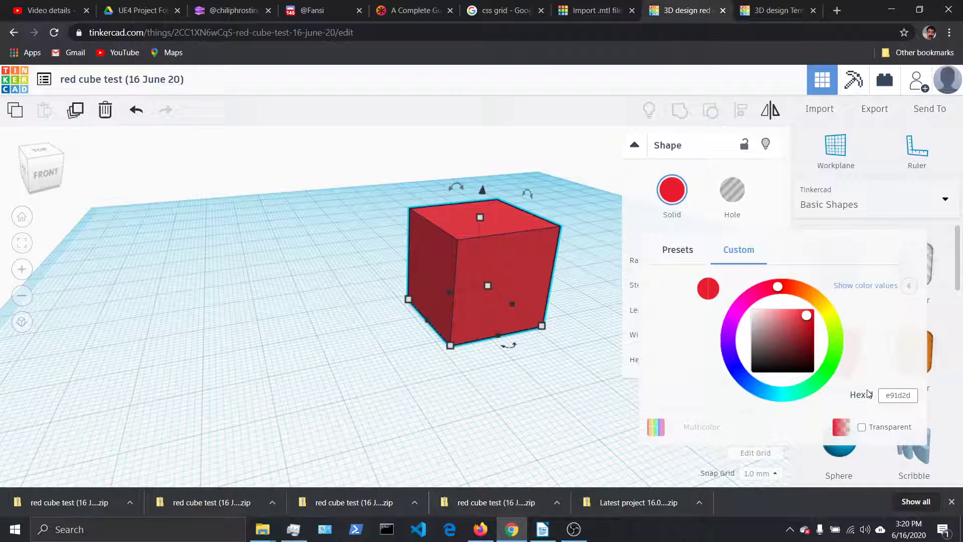
{"action": "double_click", "coordinate": [899, 395]}
{"action": "left_click", "coordinate": [604, 162]}
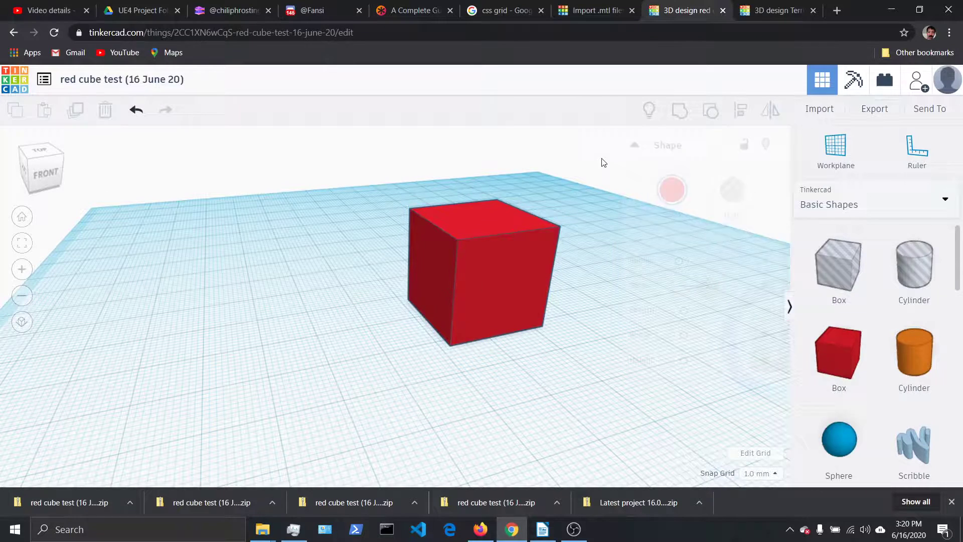
Step: Set the imported cube's custom solid color to hex e91d2d in the import cube test design
{"action": "left_click", "coordinate": [788, 5]}
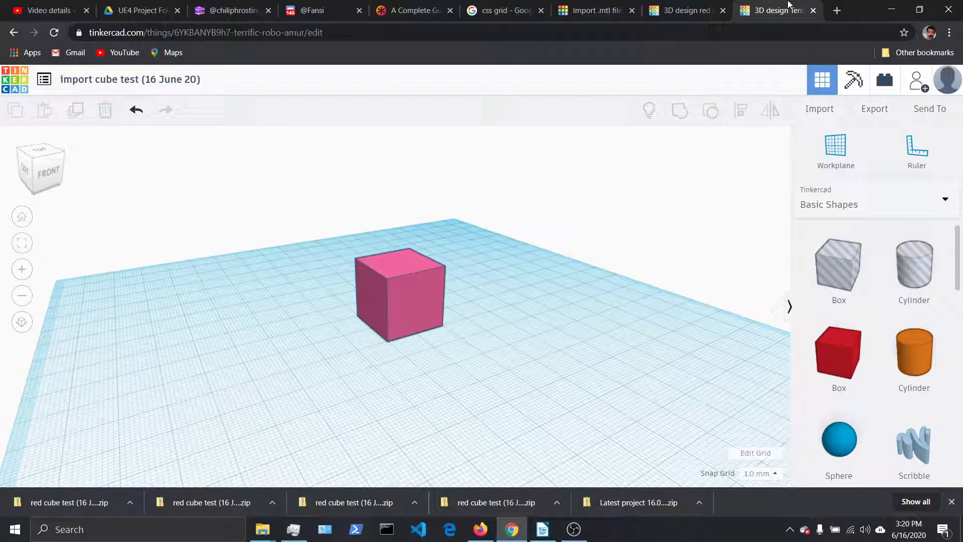
{"action": "left_click", "coordinate": [414, 308]}
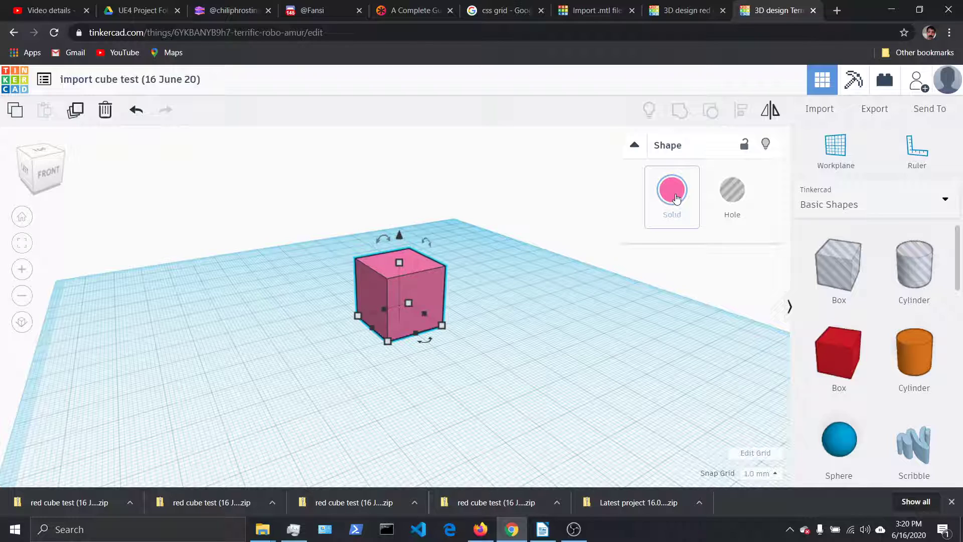
{"action": "left_click", "coordinate": [676, 199]}
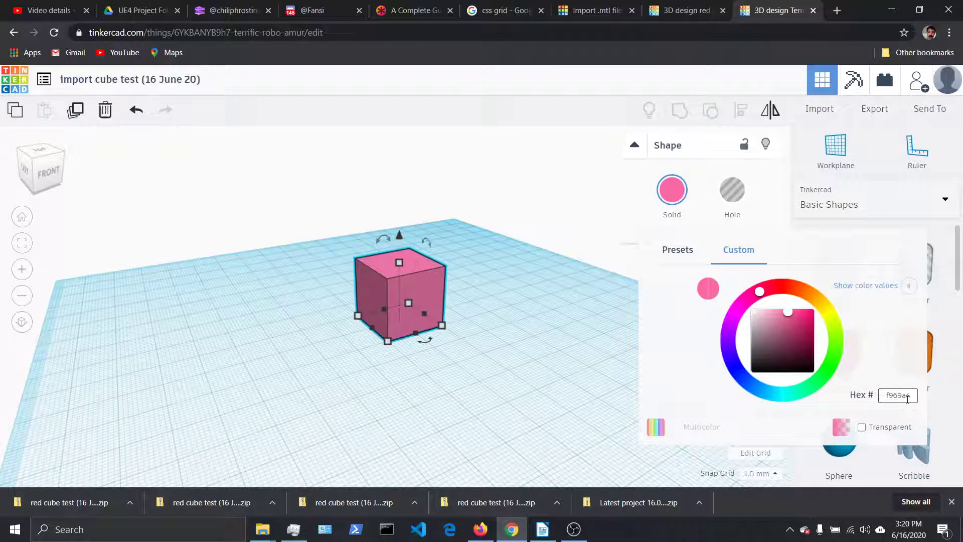
{"action": "double_click", "coordinate": [907, 396]}
{"action": "type", "text": "e91d2a"}
{"action": "key", "text": "Return"}
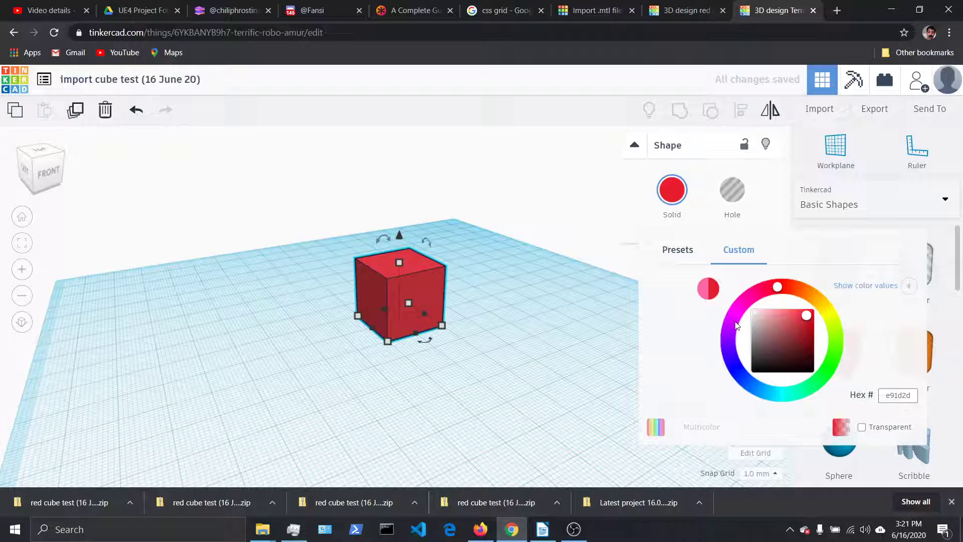
{"action": "left_click", "coordinate": [535, 300]}
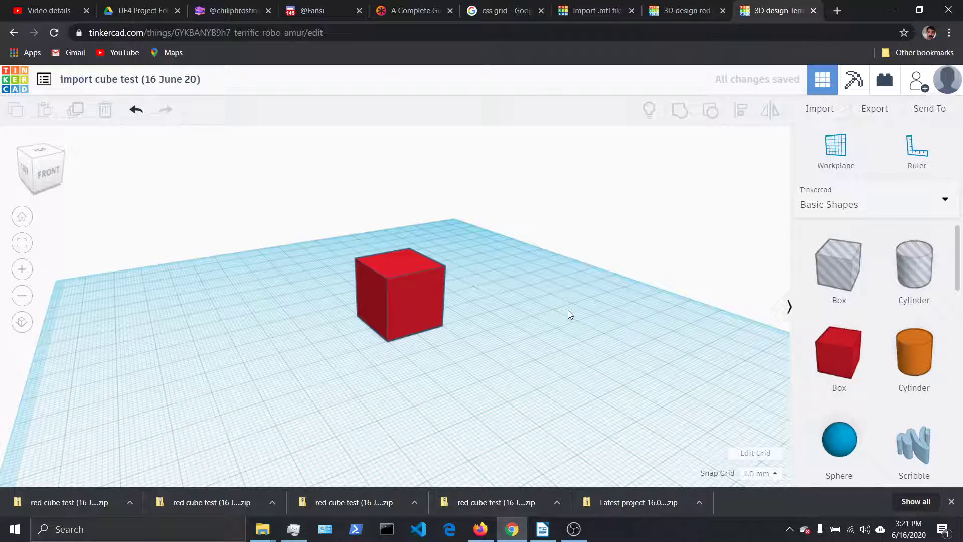
Step: Compare the recolored cube in the import cube test design with the original cube in the red cube test design
{"action": "mouse_move", "coordinate": [568, 310]}
{"action": "right_mouse_down"}
{"action": "mouse_move", "coordinate": [410, 307]}
{"action": "mouse_move", "coordinate": [507, 323]}
{"action": "mouse_move", "coordinate": [540, 318]}
{"action": "mouse_move", "coordinate": [557, 296]}
{"action": "right_mouse_up"}
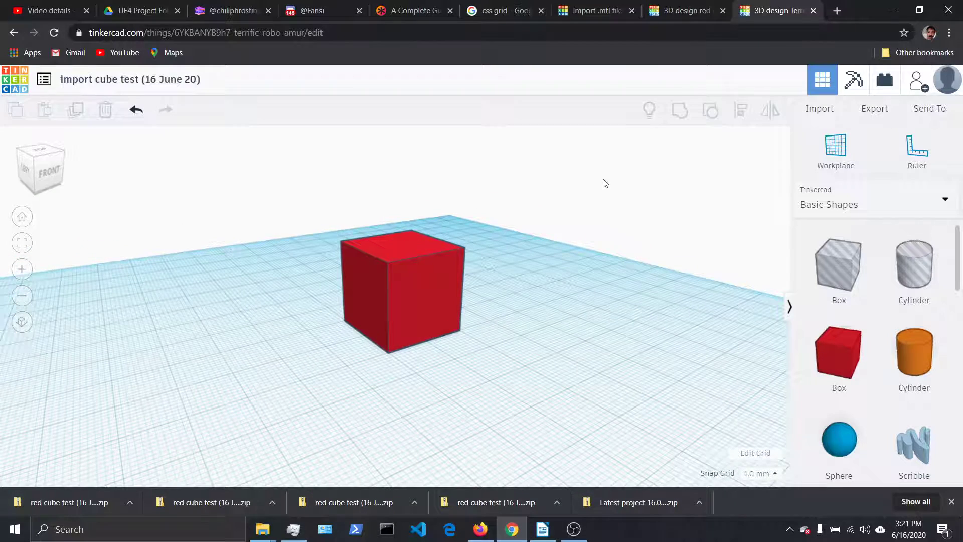
{"action": "left_click", "coordinate": [688, 10]}
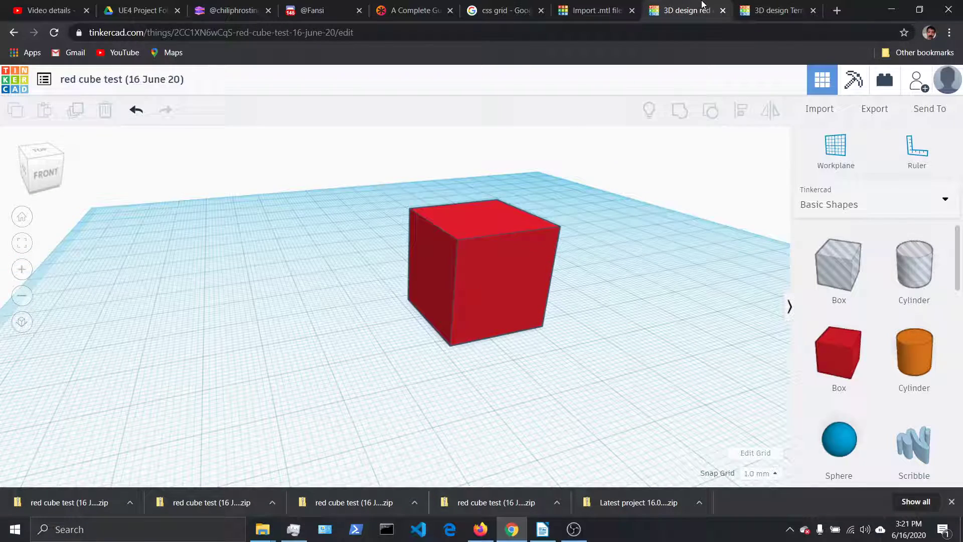
{"action": "left_click", "coordinate": [763, 9]}
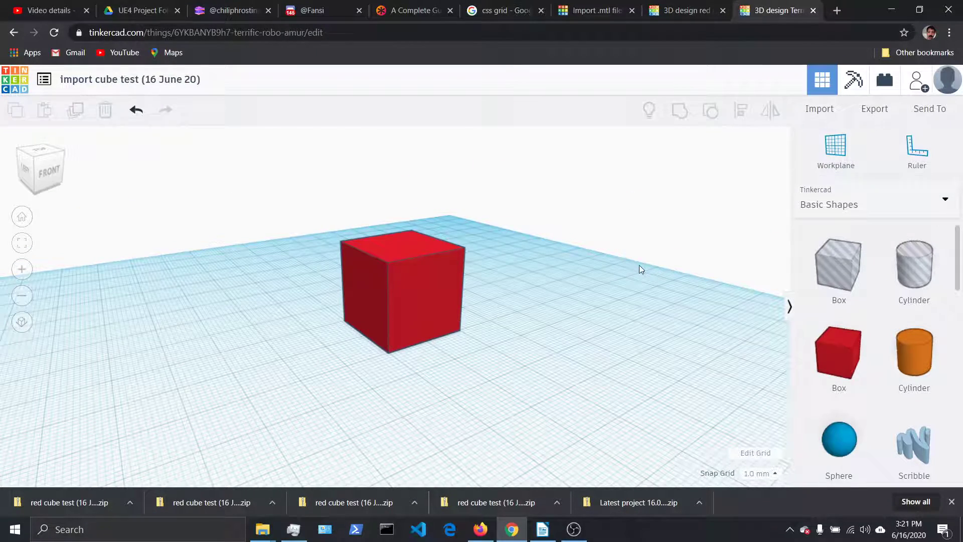